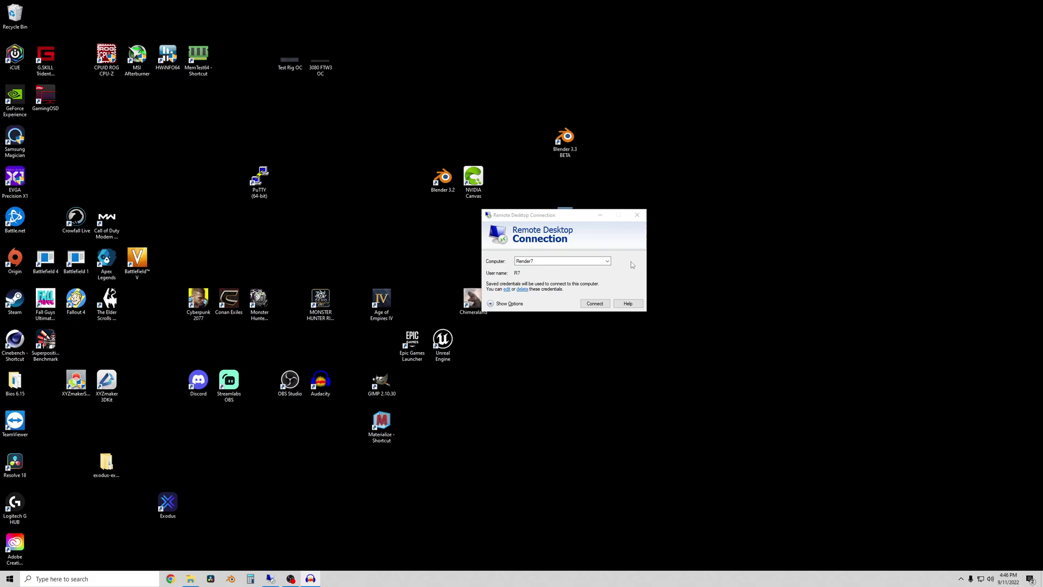
Step: Move the Remote Desktop Connection dialog up and to the left
left_click_drag(574, 215, 557, 227)
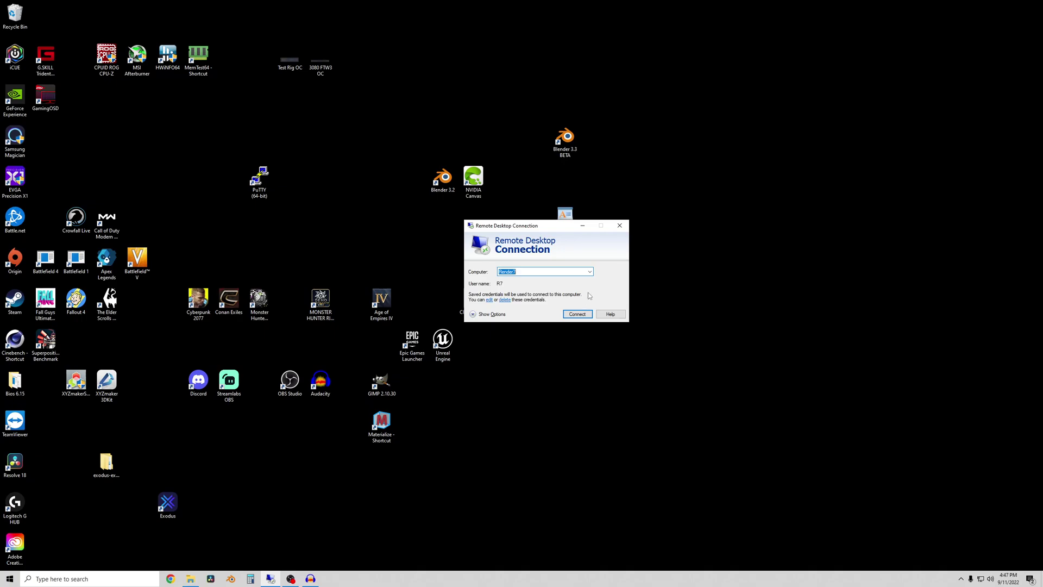
Step: Connect to Render7 and open Fish.blend from the Fish folder
left_click(581, 316)
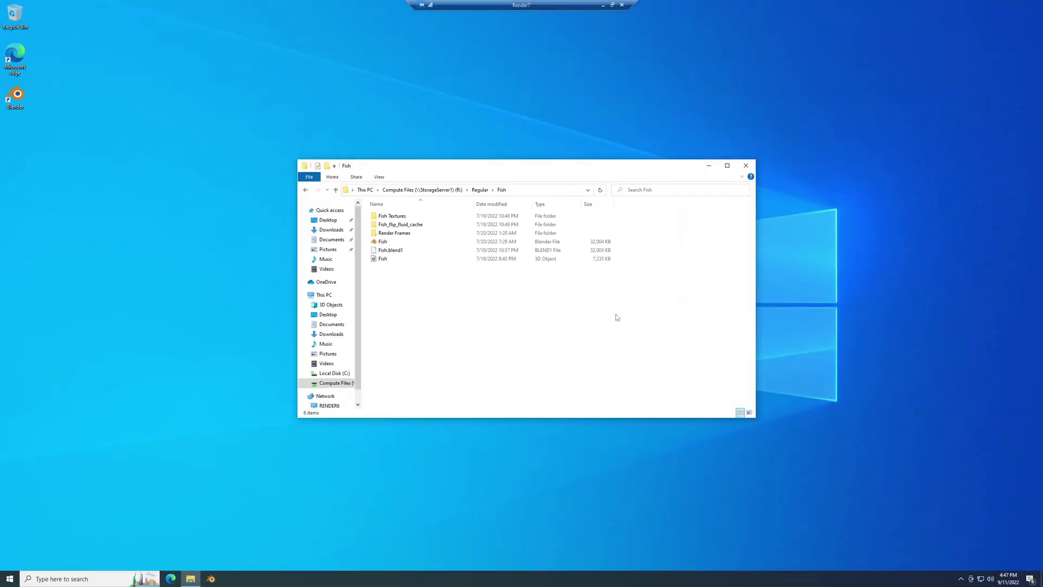
left_click(391, 243)
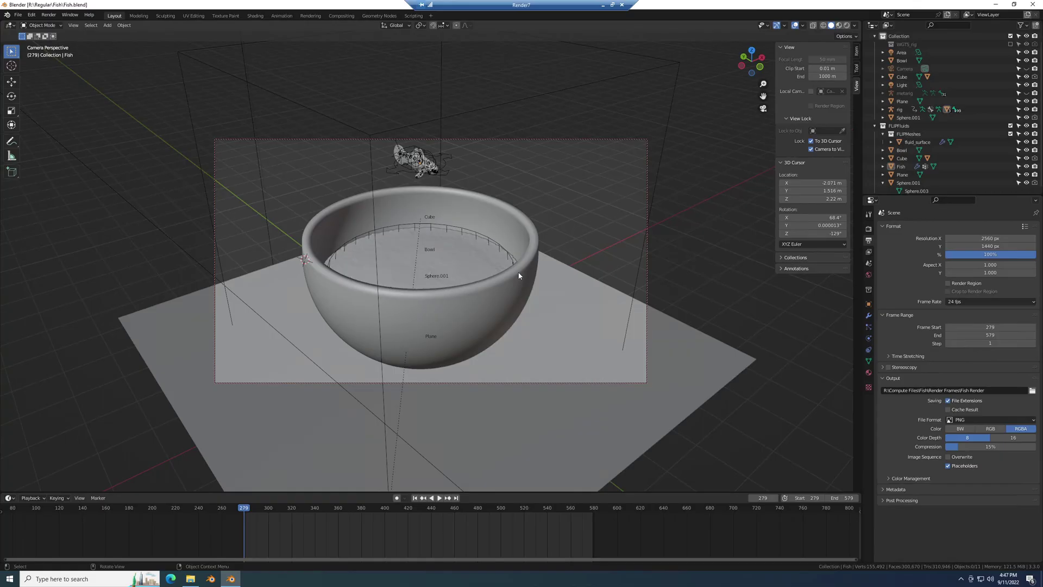
Step: In Preferences > System, set Cycles to HIP with only the Radeon RX Vega, Intel CPU unticked
left_click(763, 109)
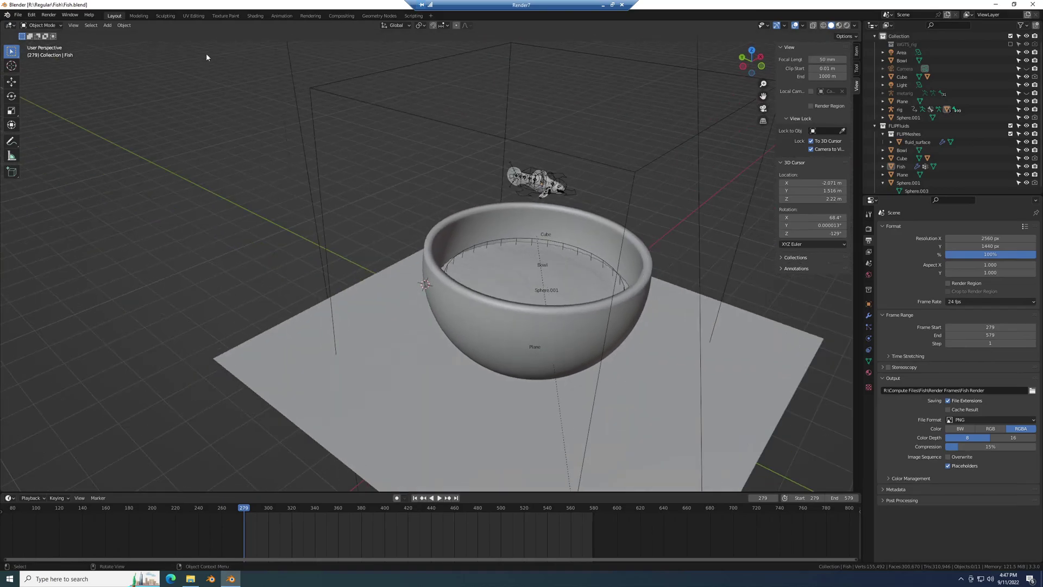
left_click(31, 16)
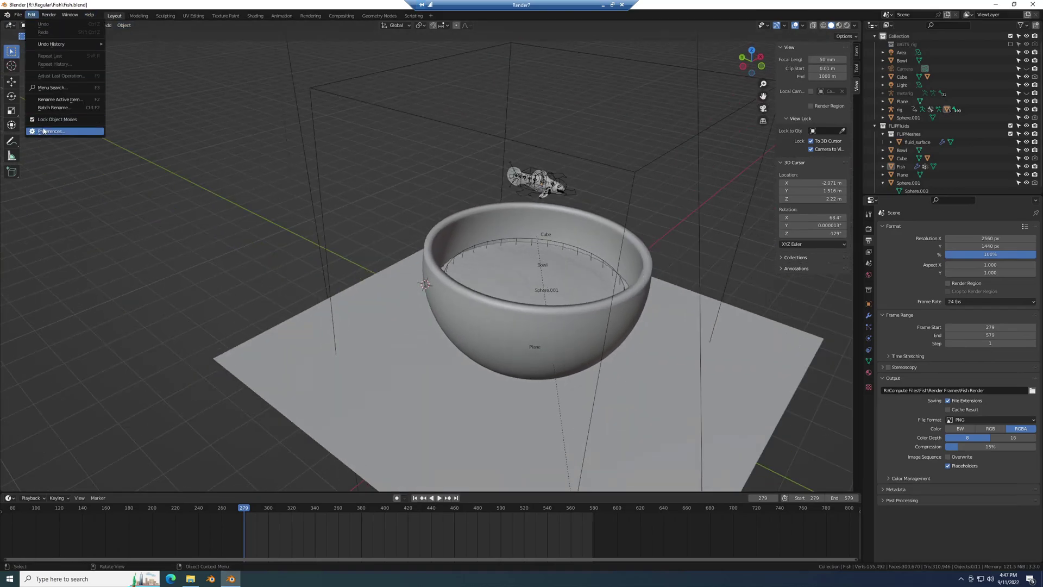
key("Return")
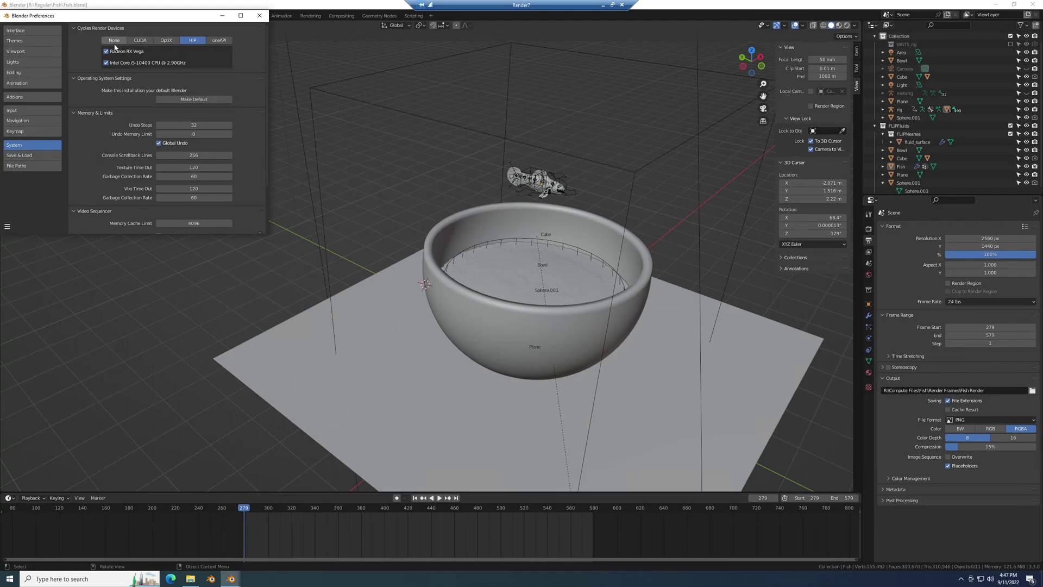
left_click(106, 63)
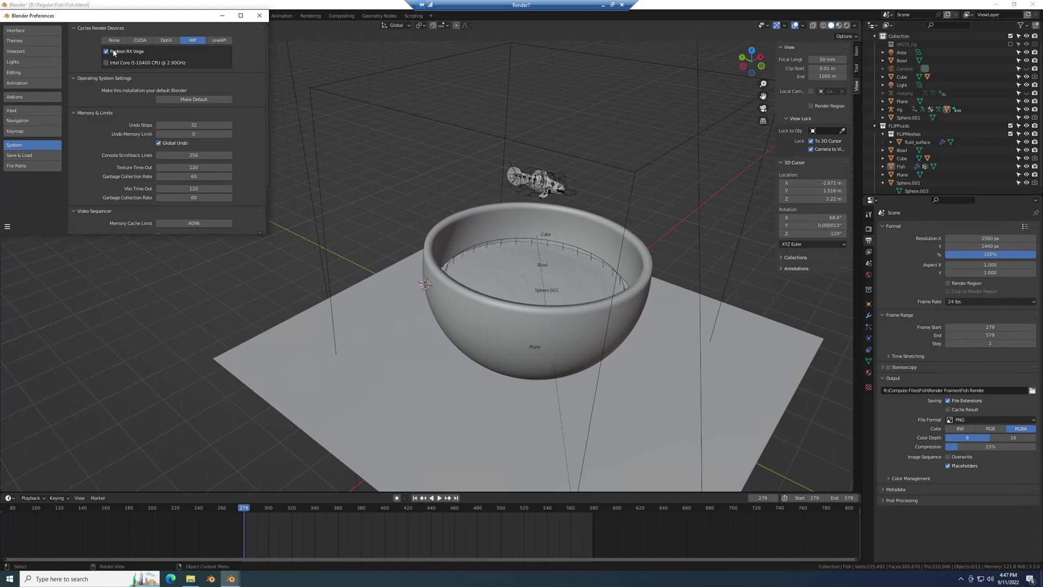
left_click(140, 40)
left_click(167, 40)
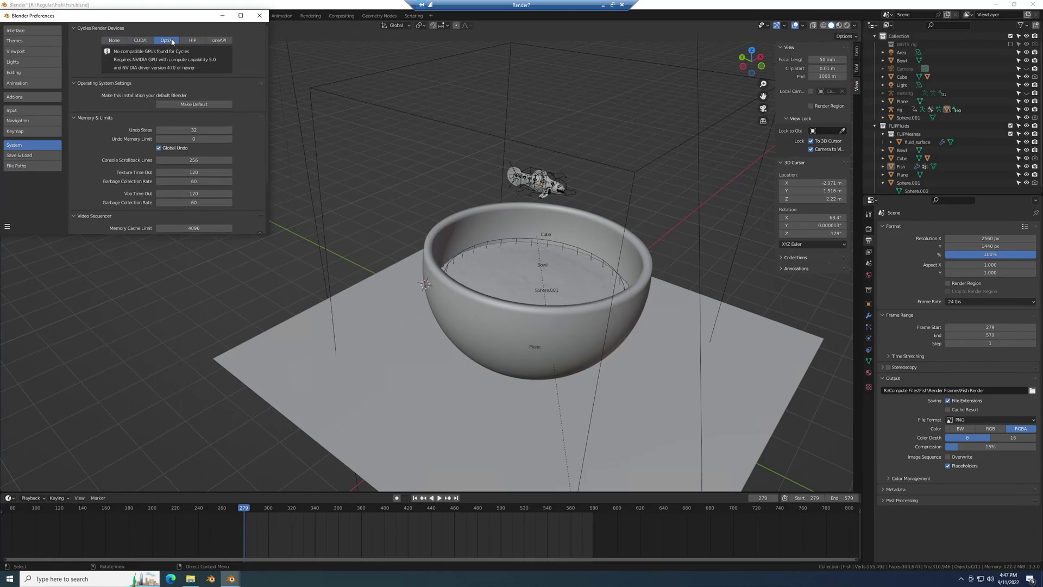
left_click(192, 41)
left_click(219, 40)
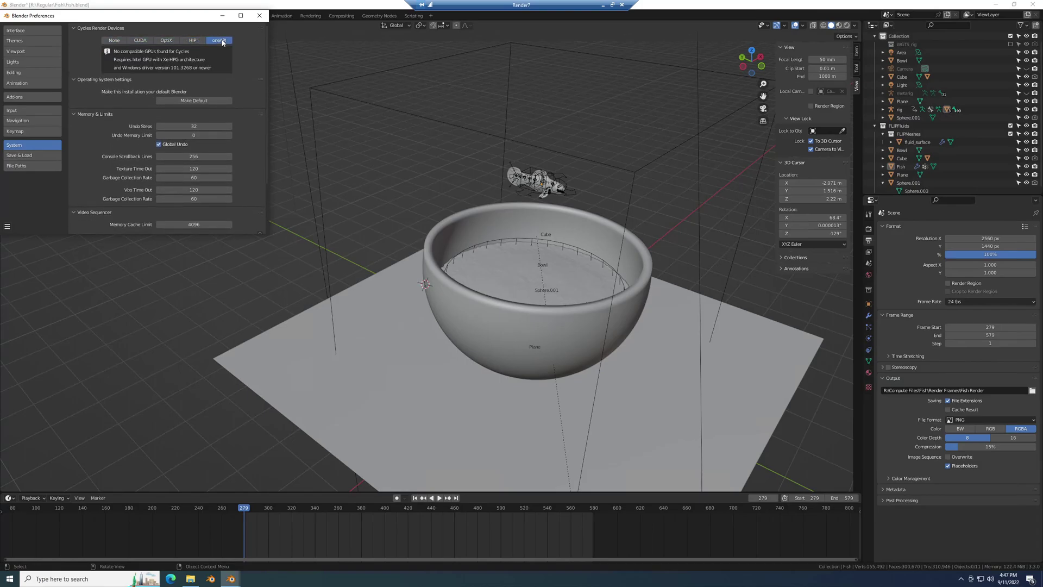
left_click(194, 40)
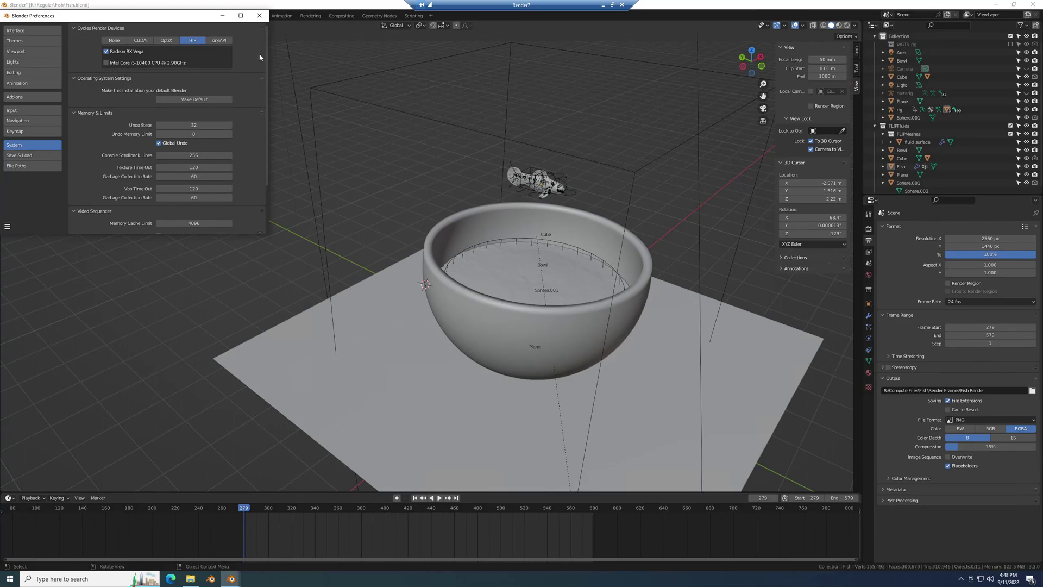
left_click(259, 15)
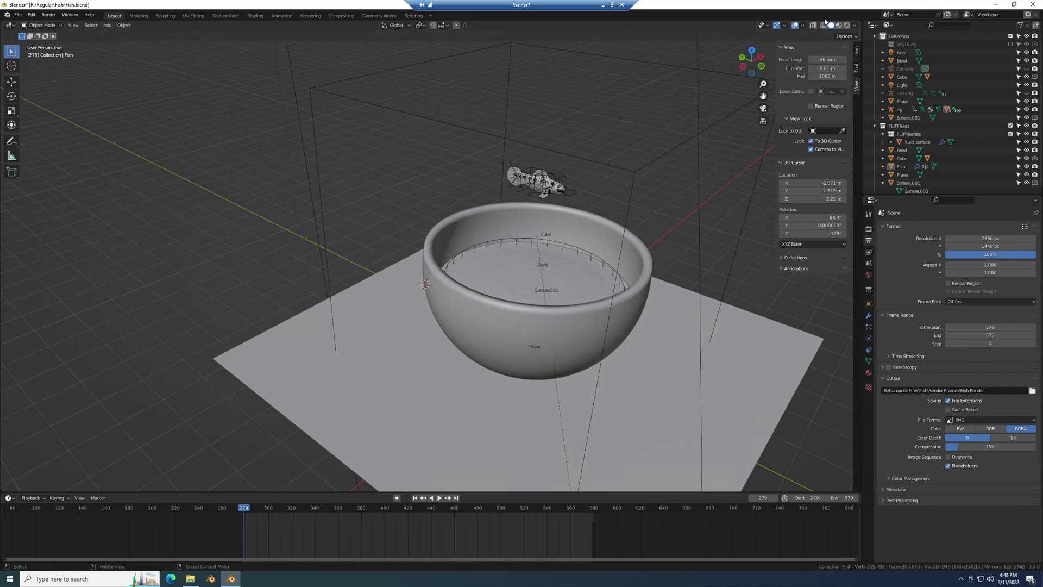
Step: Set the render Max Samples to 1024 in Render Properties
left_click(868, 229)
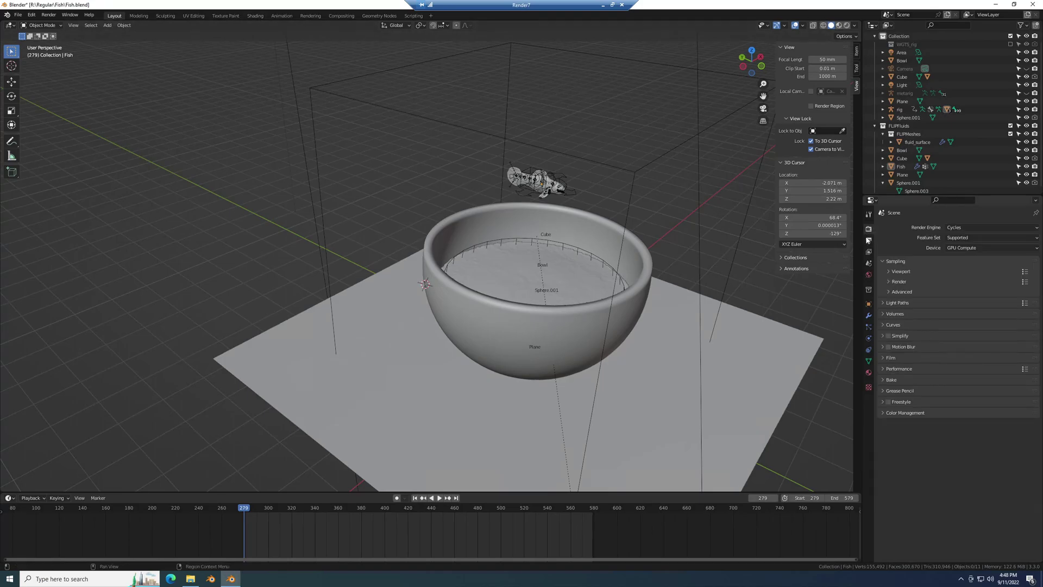
left_click(869, 241)
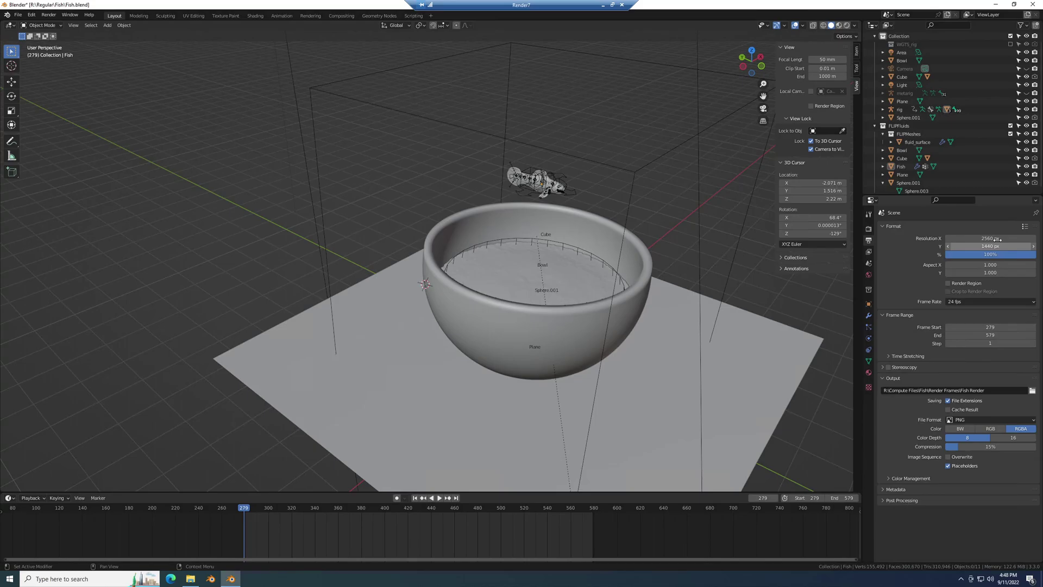
left_click(870, 229)
scroll(911, 295, "up", 2)
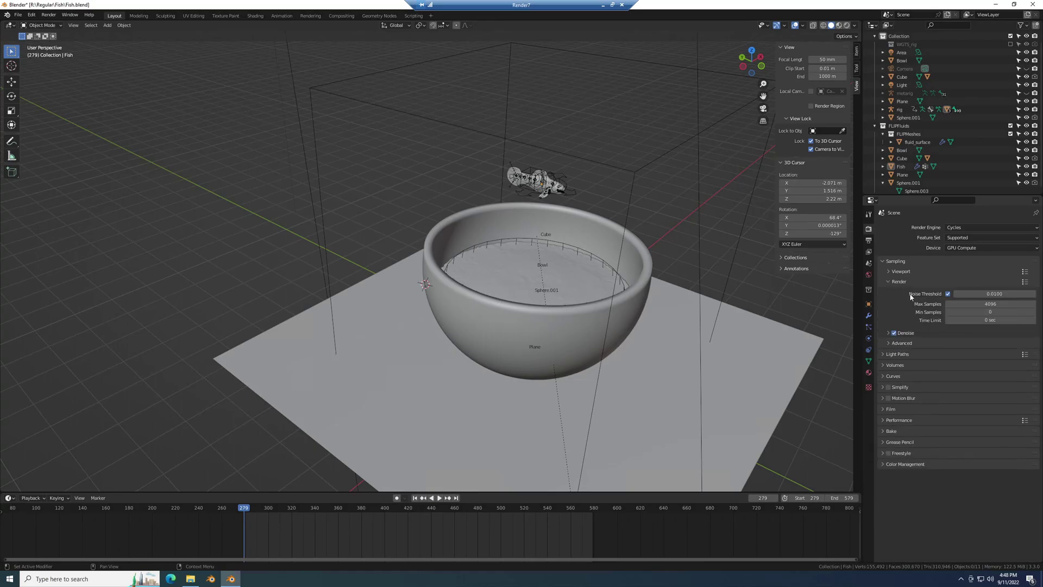
double_click(972, 303)
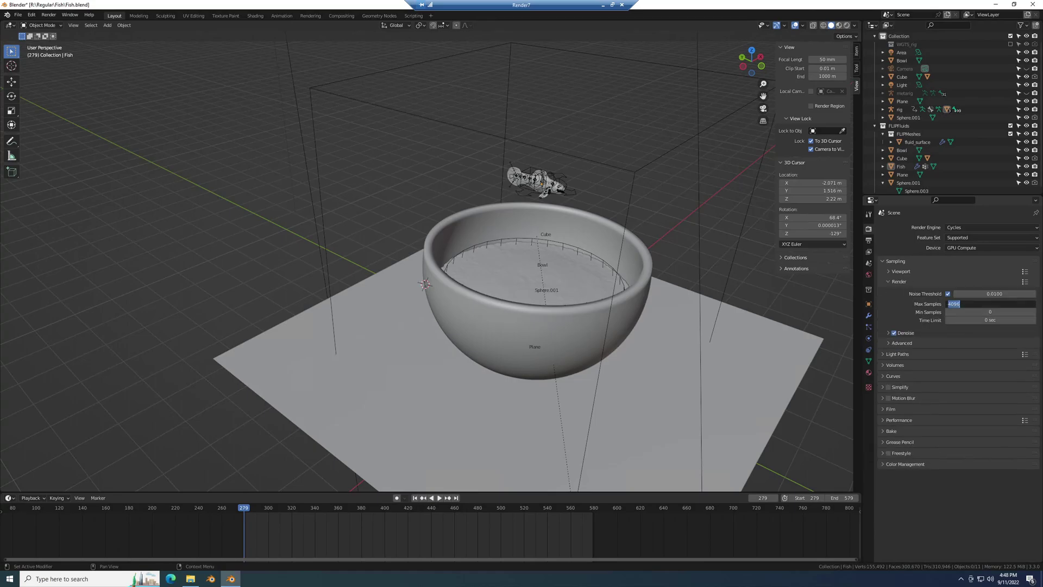
type("1024")
key("Return")
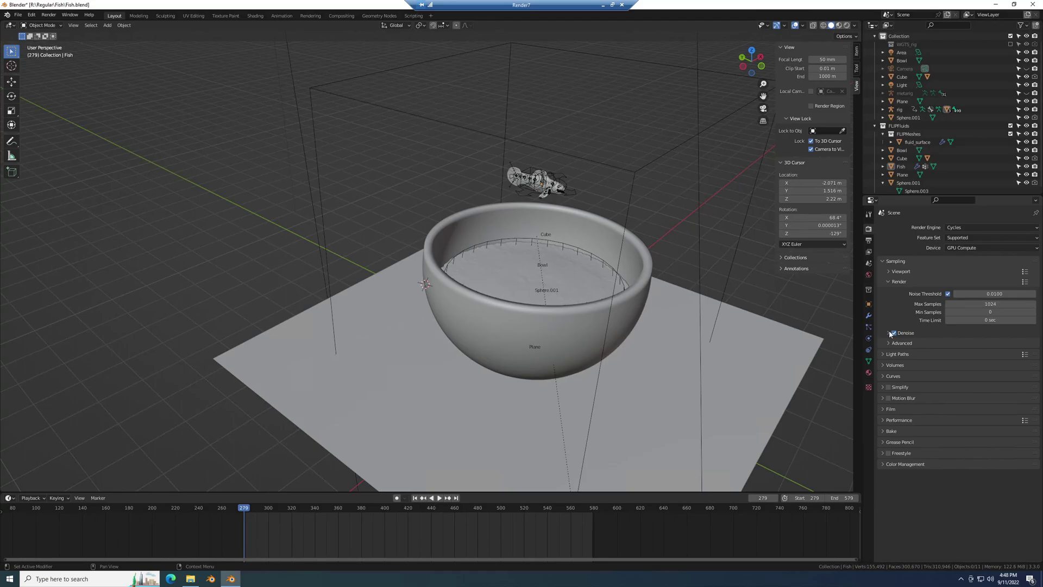
Step: Set the Viewport Denoiser to OpenImageDenoise
left_click(896, 331)
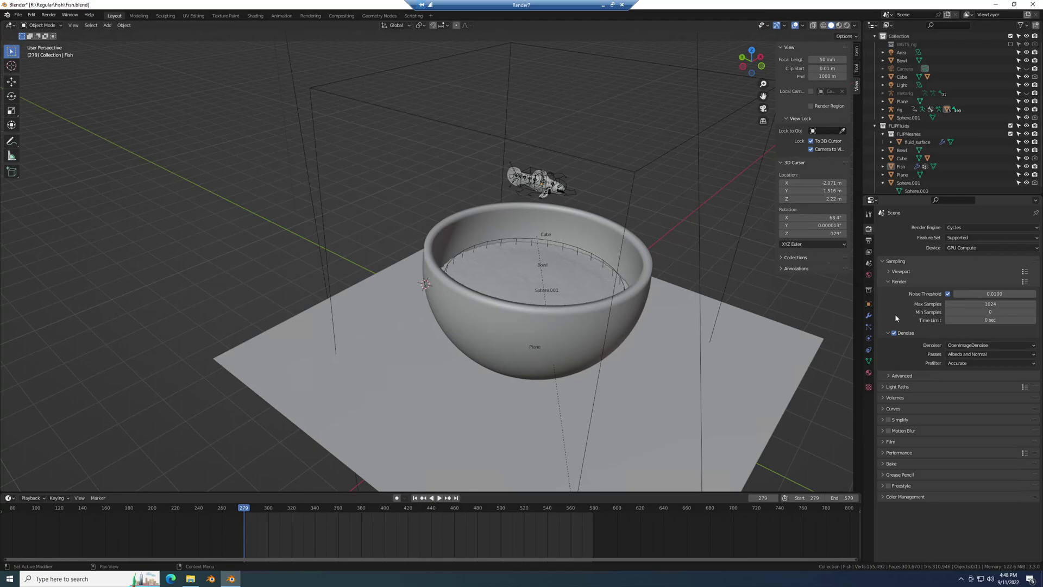
left_click(899, 271)
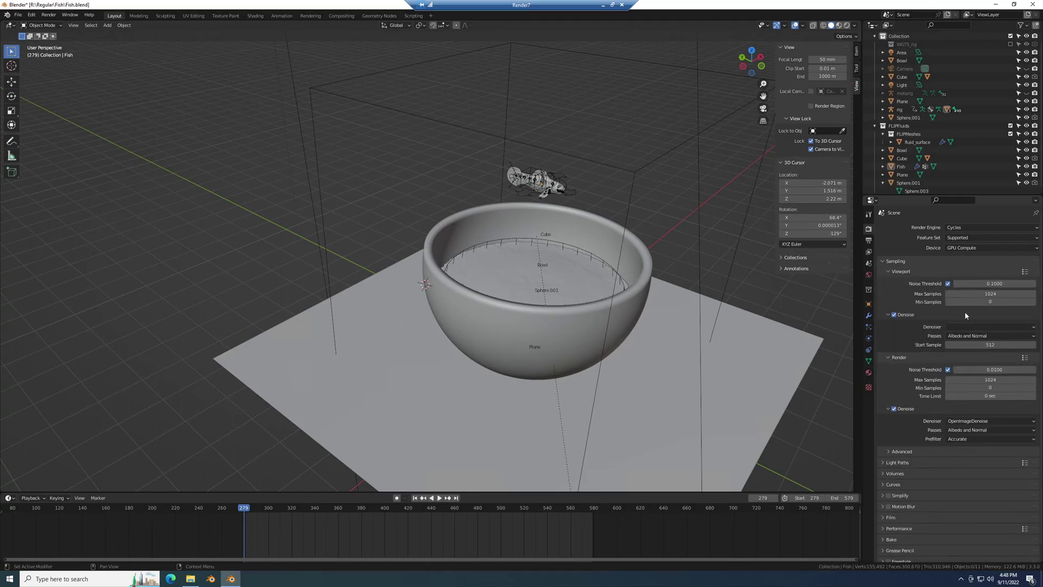
left_click(972, 326)
left_click(983, 345)
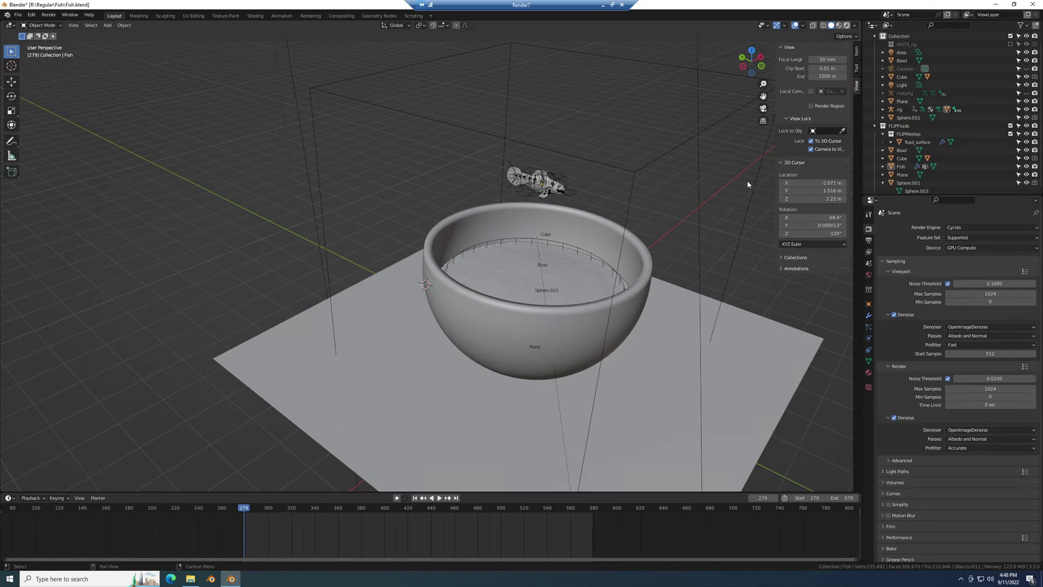
Step: Live-render the viewport, orbit around the fish bowl, then view it through the scene camera
key("z")
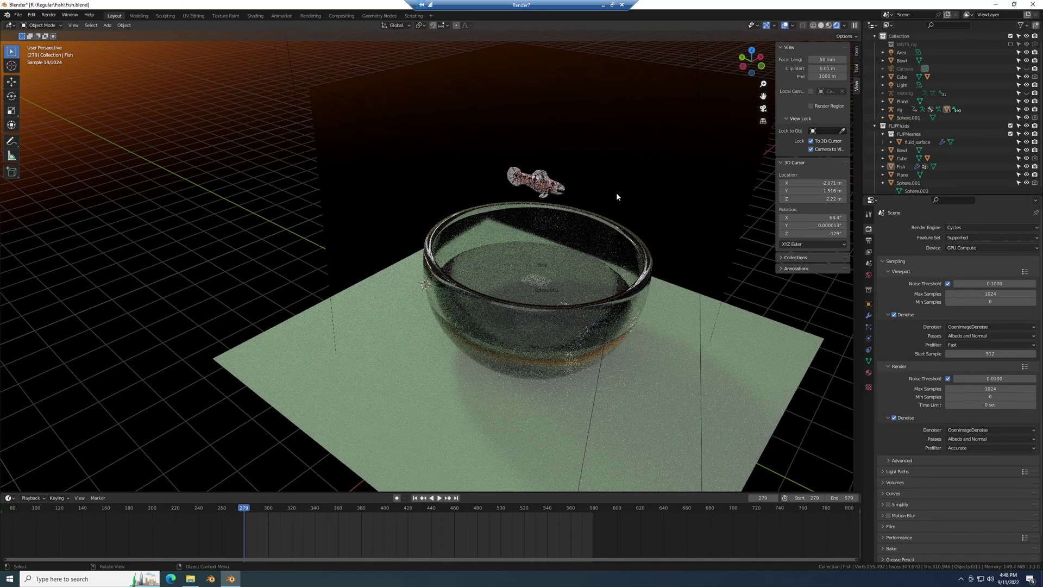
middle_click_drag(616, 192, 509, 213)
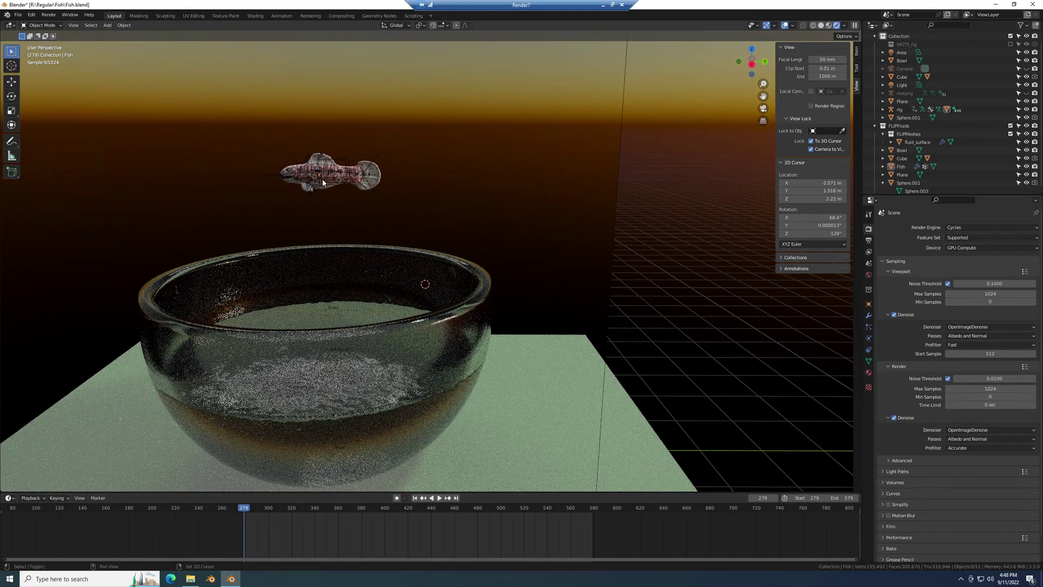
right_click(323, 182, "shift")
middle_click_drag(302, 203, 341, 214)
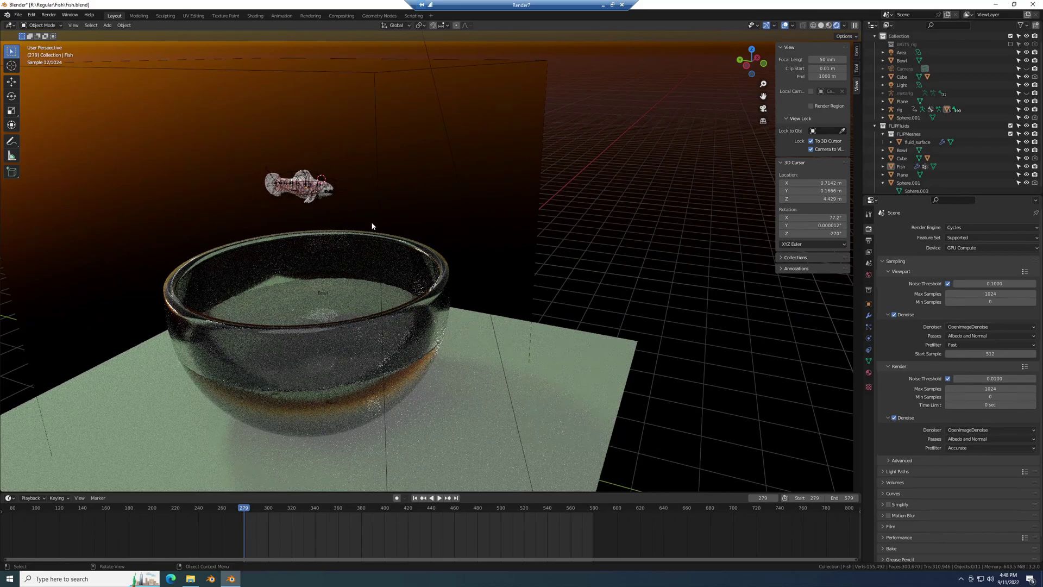
middle_click_drag(348, 239, 431, 246)
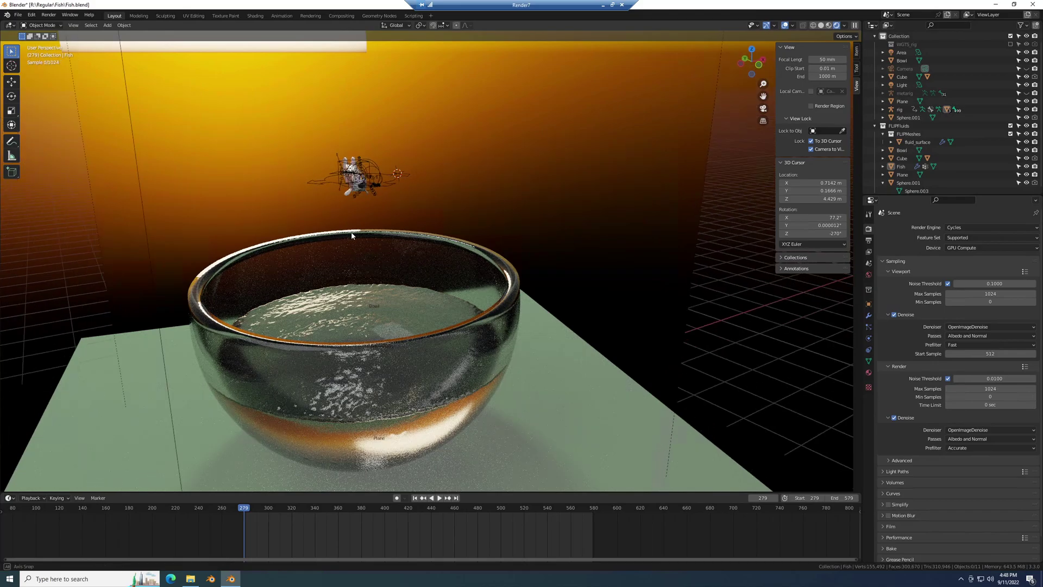
middle_click_drag(351, 235, 376, 227)
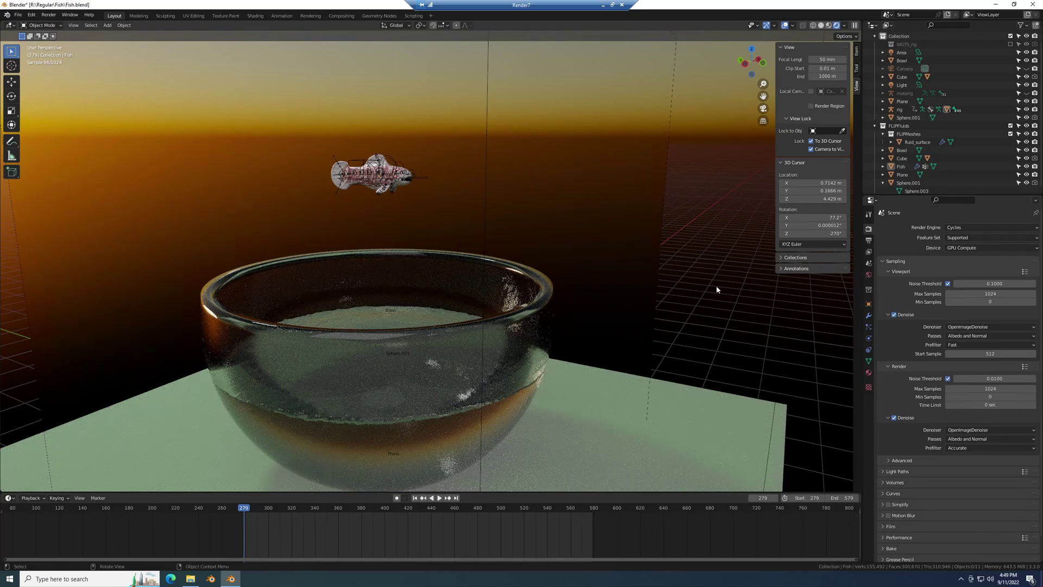
middle_click_drag(716, 286, 618, 303)
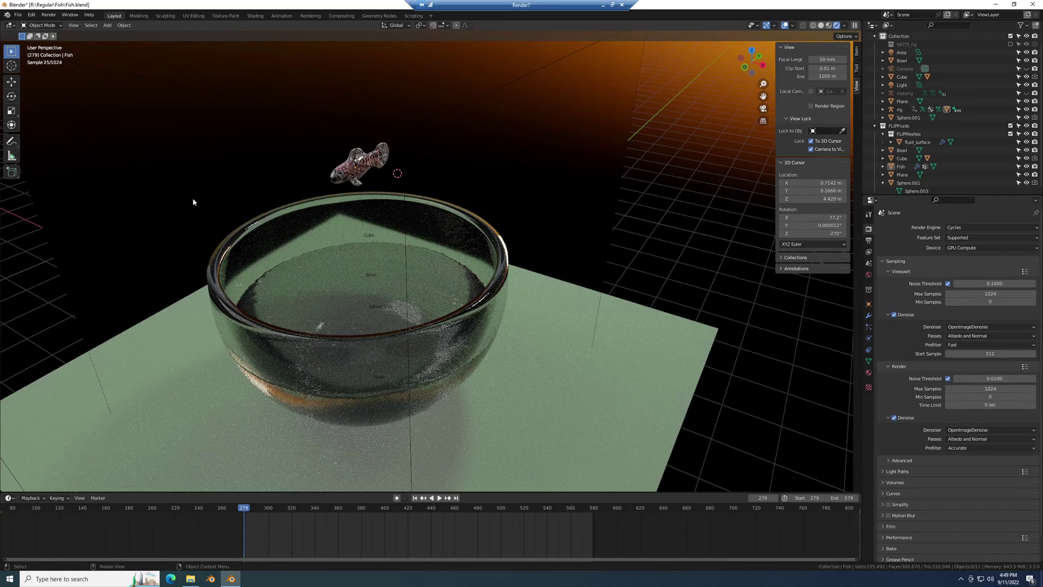
middle_click_drag(193, 198, 535, 227)
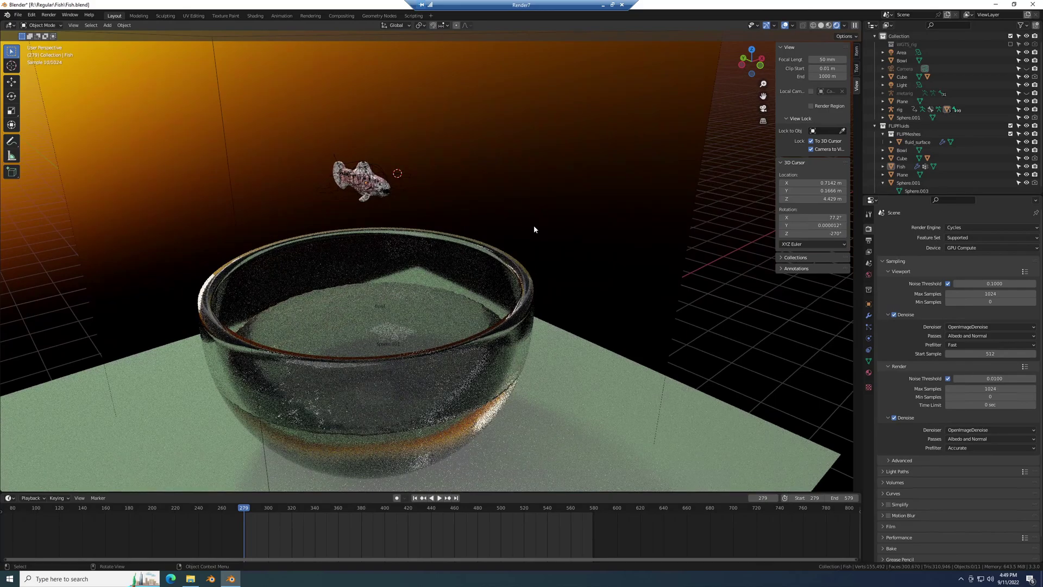
left_click(762, 108)
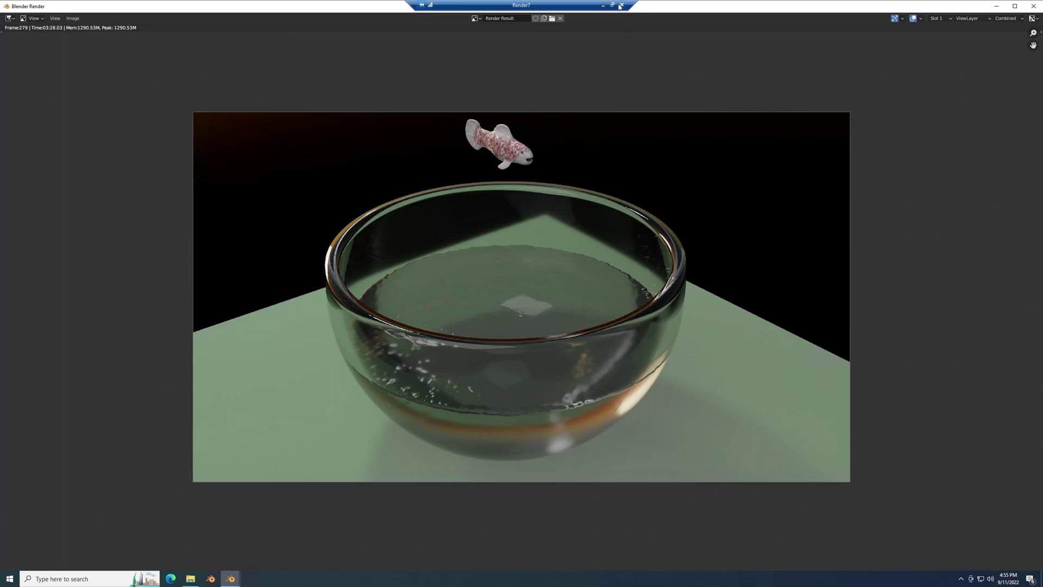
Step: Disconnect from Render7 and start a new connection to render4
left_click(622, 5)
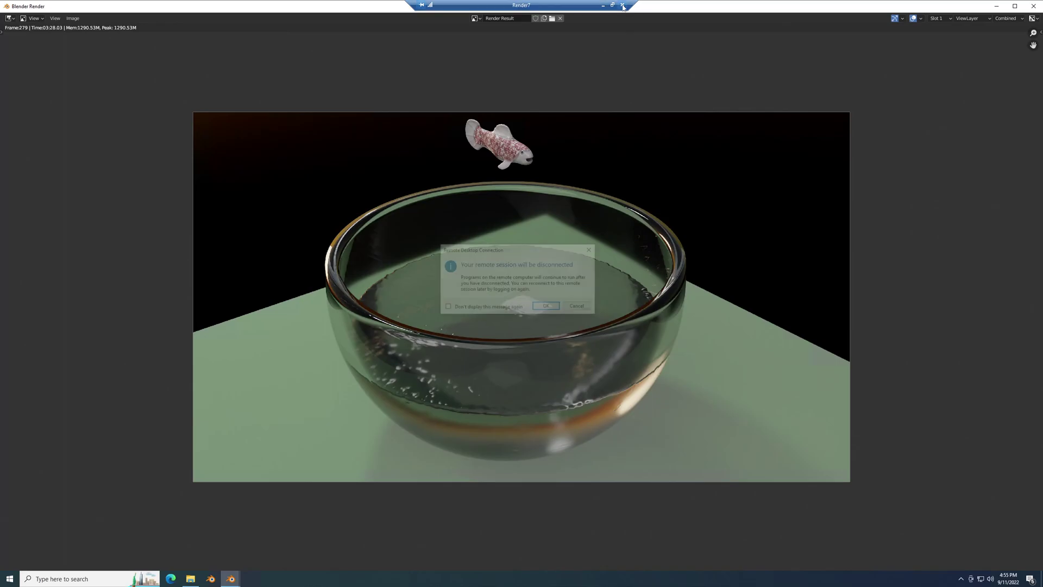
left_click(547, 308)
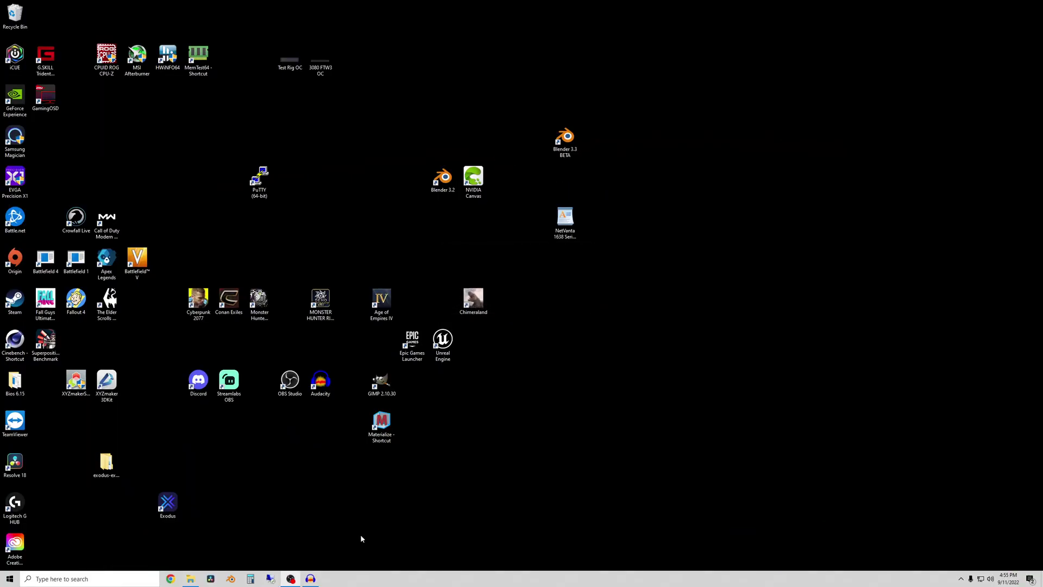
left_click(270, 579)
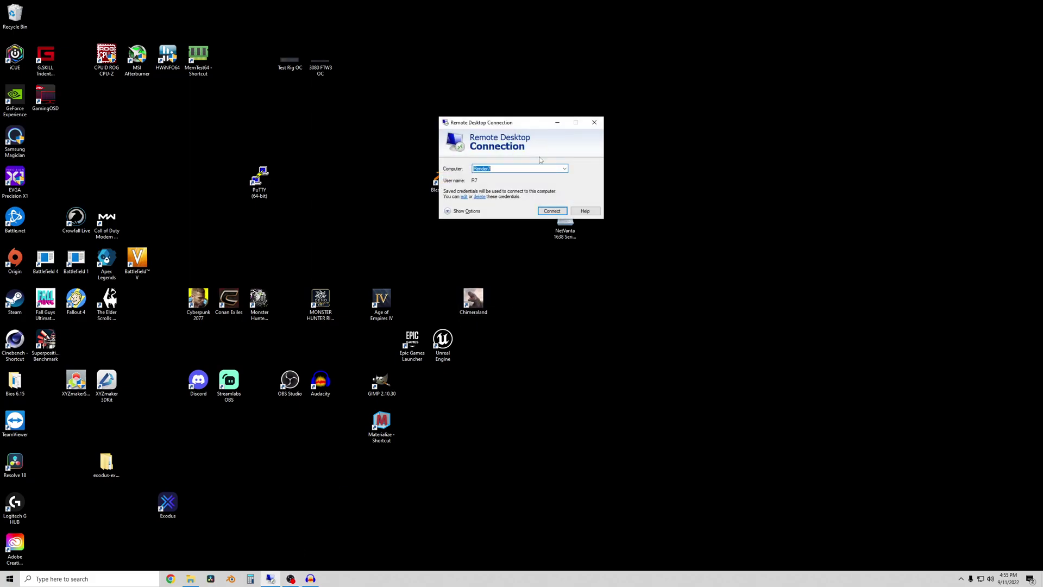
left_click(565, 168)
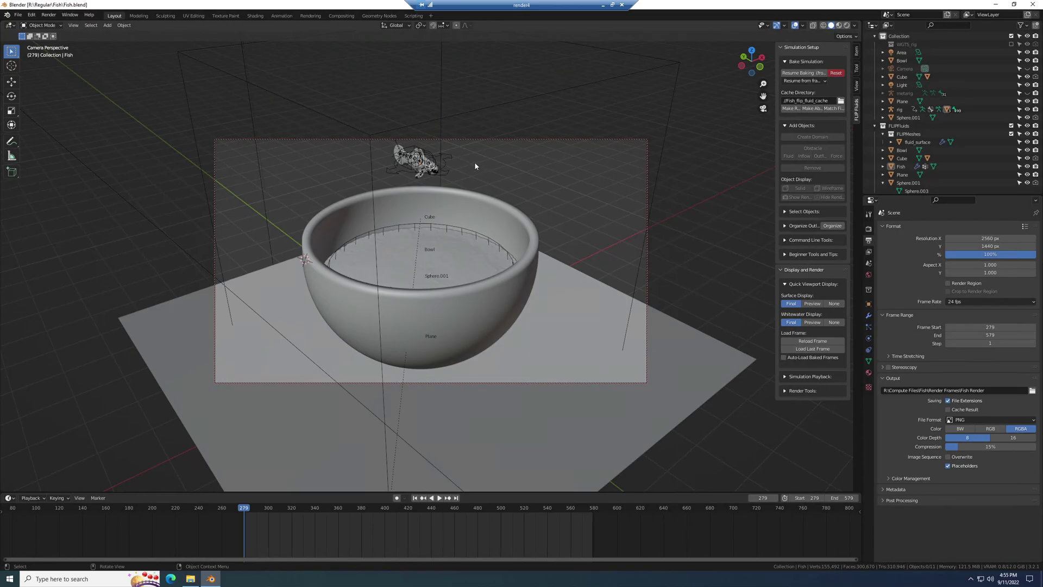
left_click(31, 15)
left_click(54, 132)
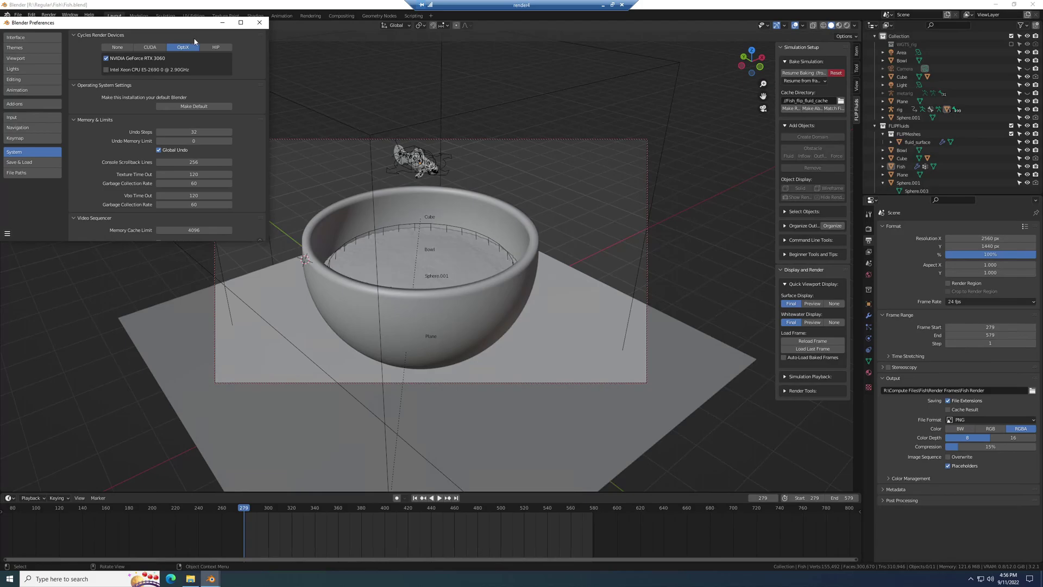
left_click(259, 23)
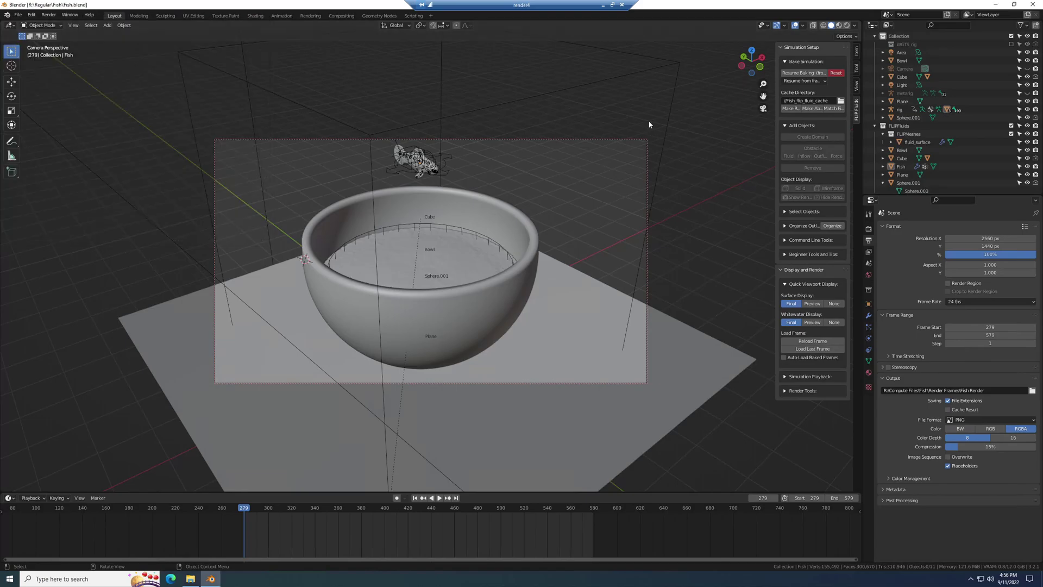
Step: Set the final render Max Samples to 1024
left_click(763, 109)
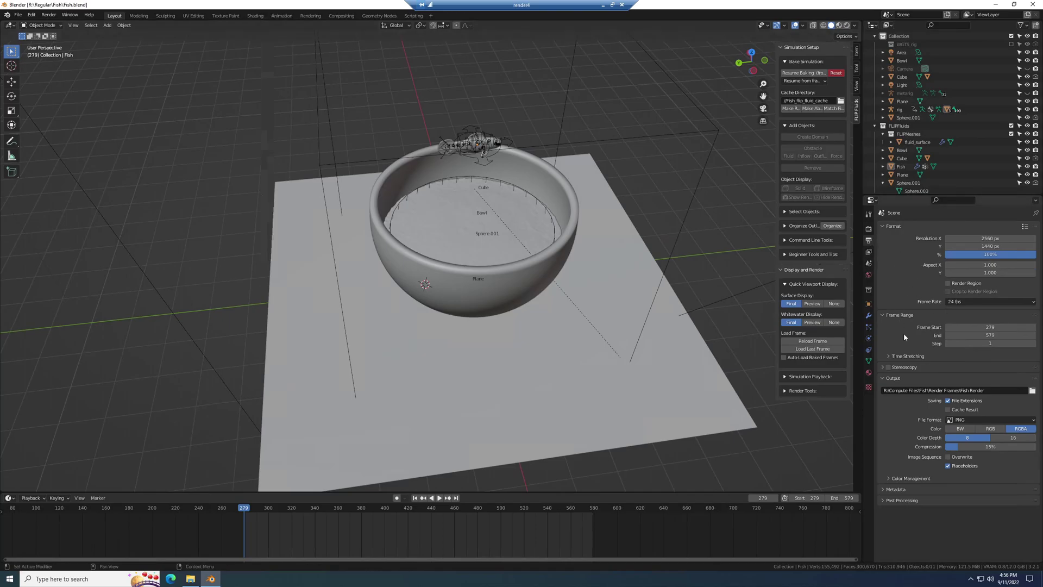
left_click(868, 230)
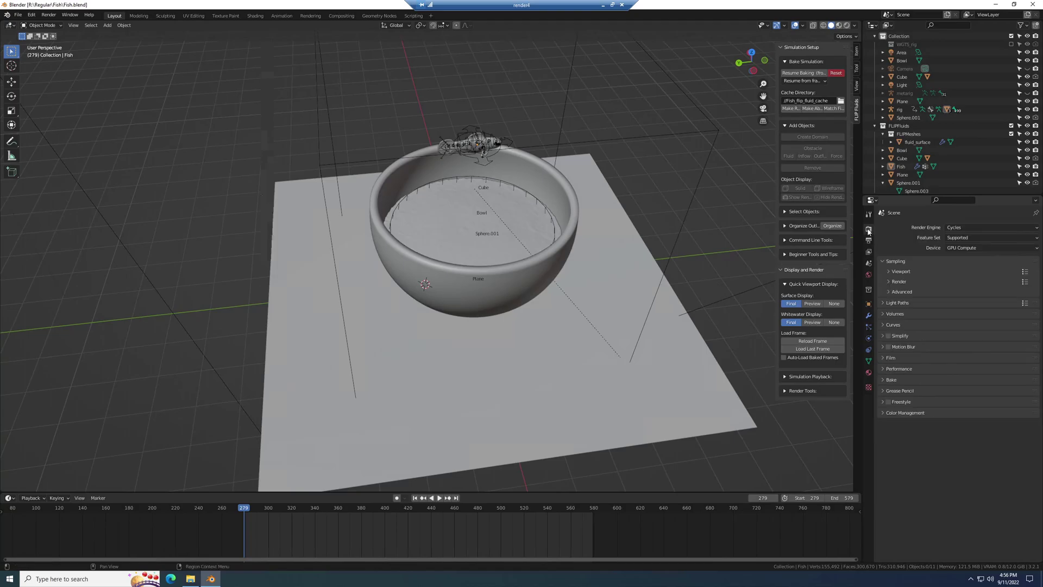
left_click(899, 271)
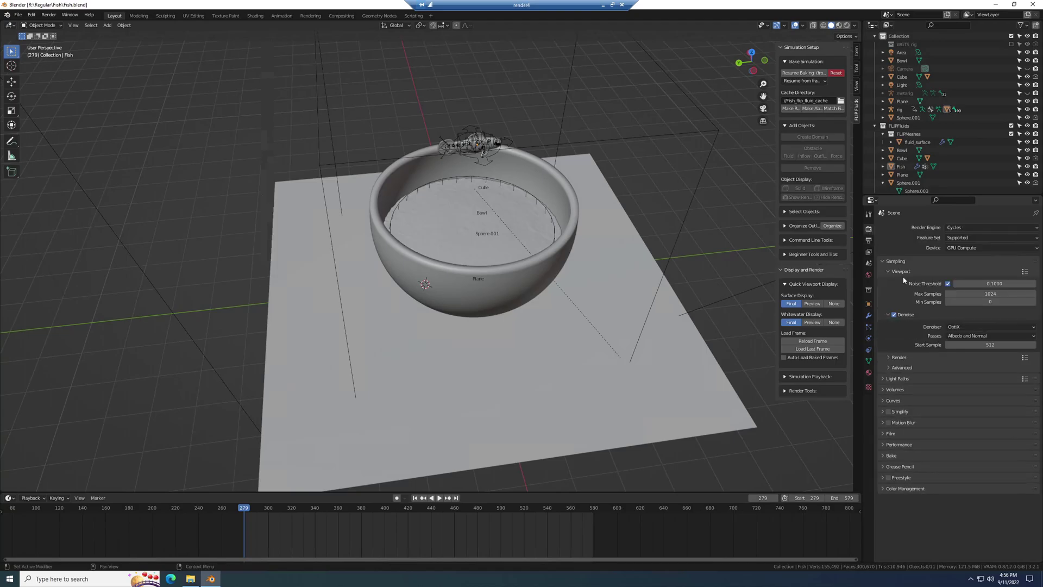
left_click(899, 357)
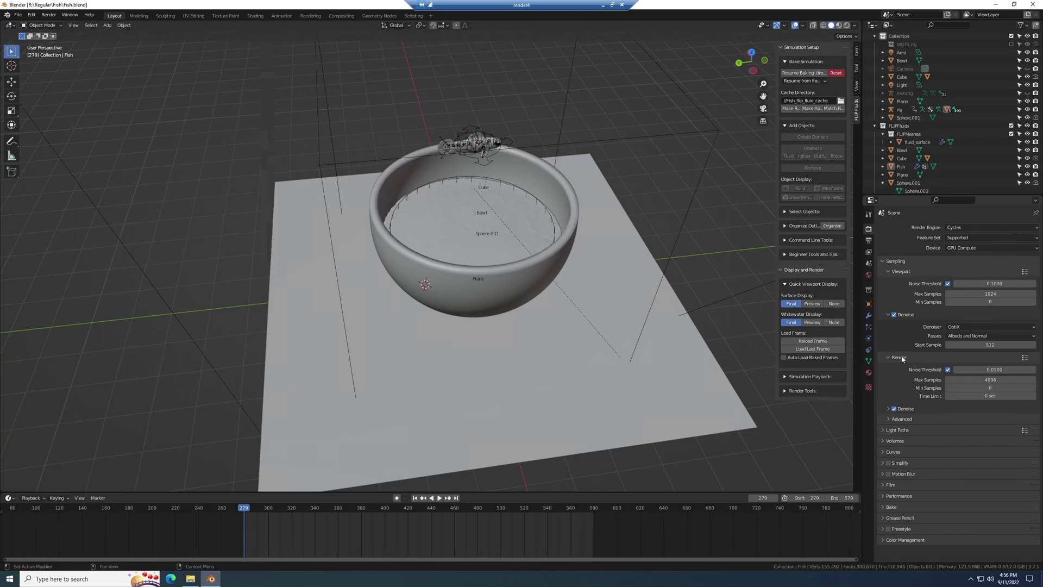
left_click(989, 380)
type("104")
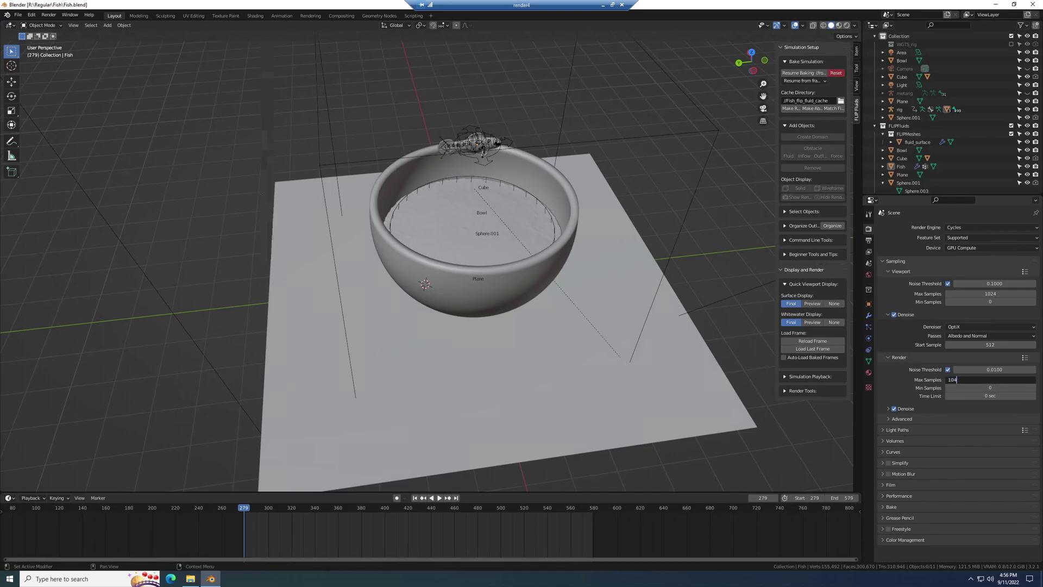
key("BackSpace")
type("24")
key("Return")
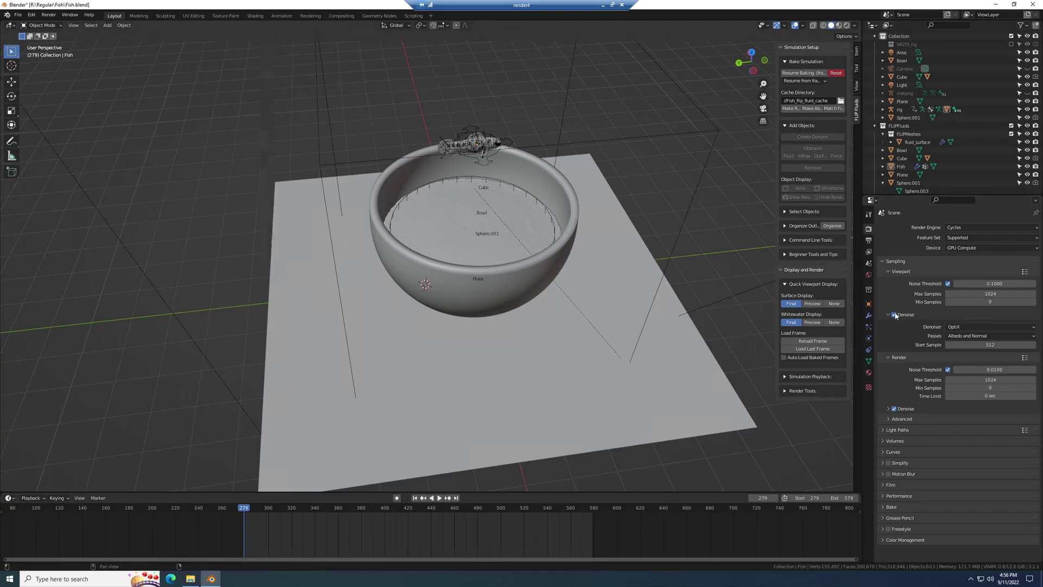
Step: Change the render Denoiser to OptiX
left_click(885, 410)
left_click(994, 422)
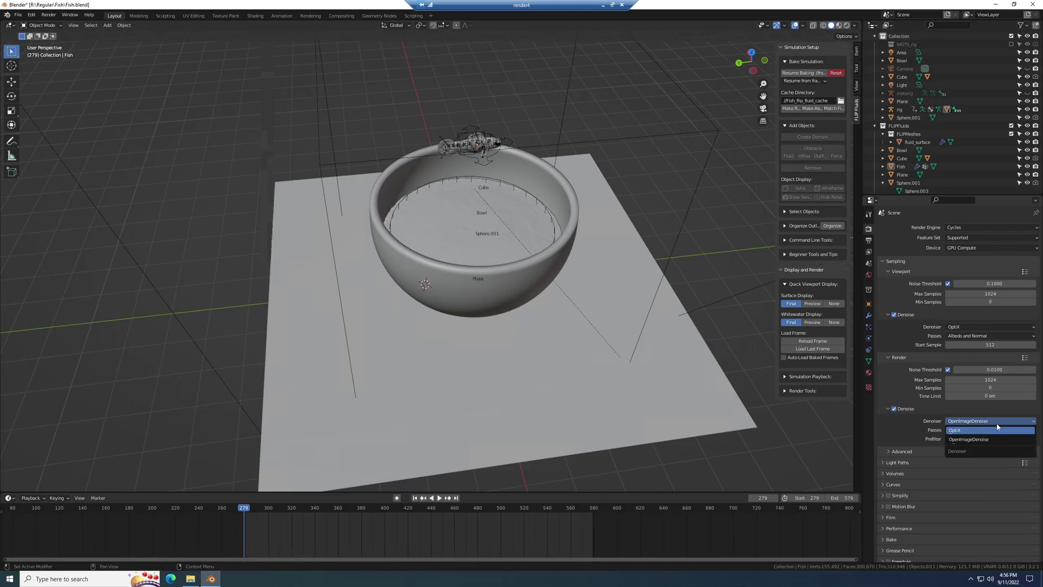
left_click(1000, 429)
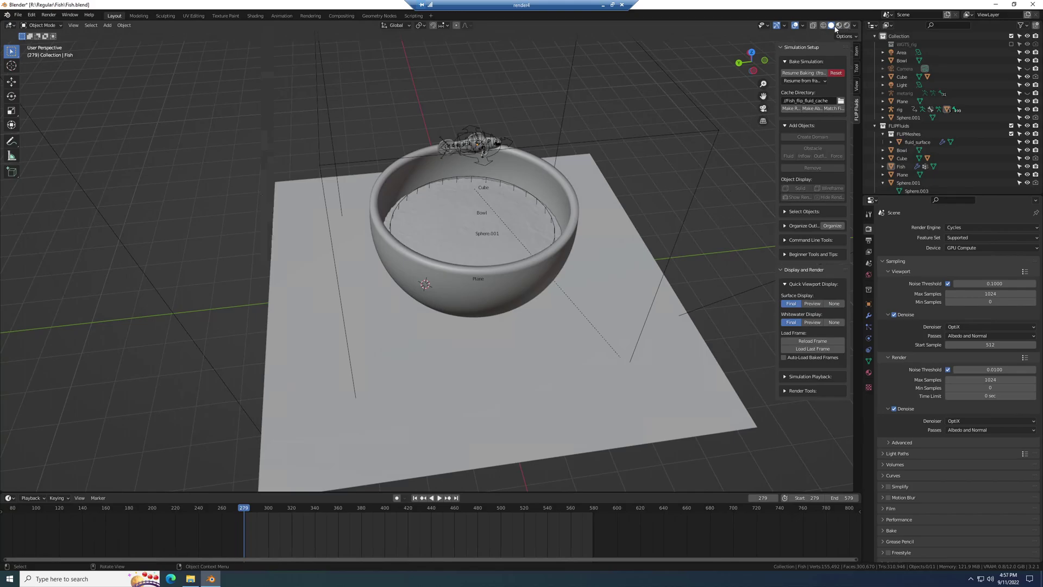
Step: Orbit the live-rendered bowl from low and frontal angles, then return to the camera view
mouse_move(554, 152)
middle_mouse_down()
mouse_move(569, 186)
mouse_move(550, 230)
mouse_move(546, 160)
middle_mouse_up()
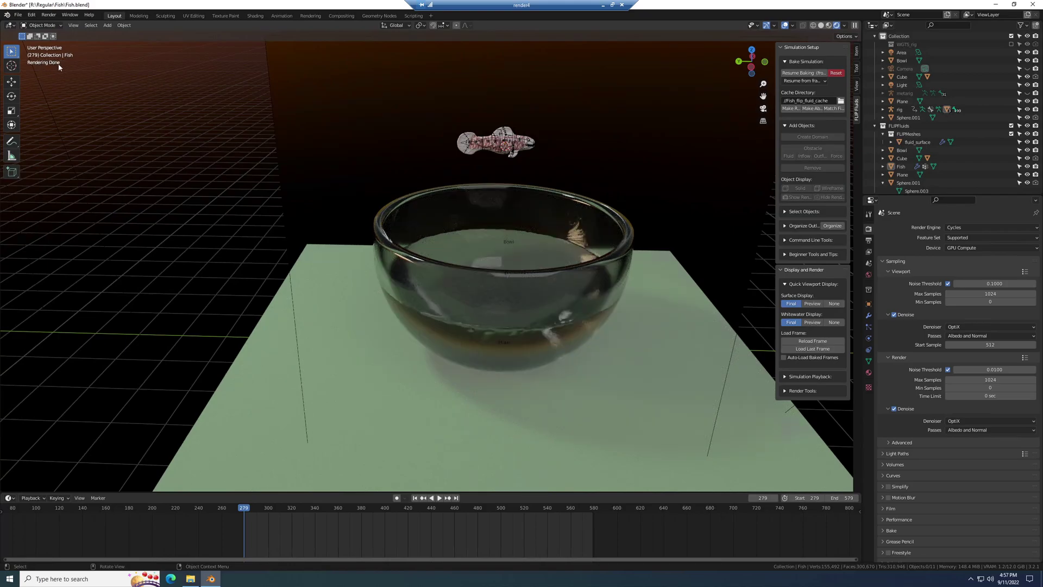
middle_click_drag(393, 222, 396, 260)
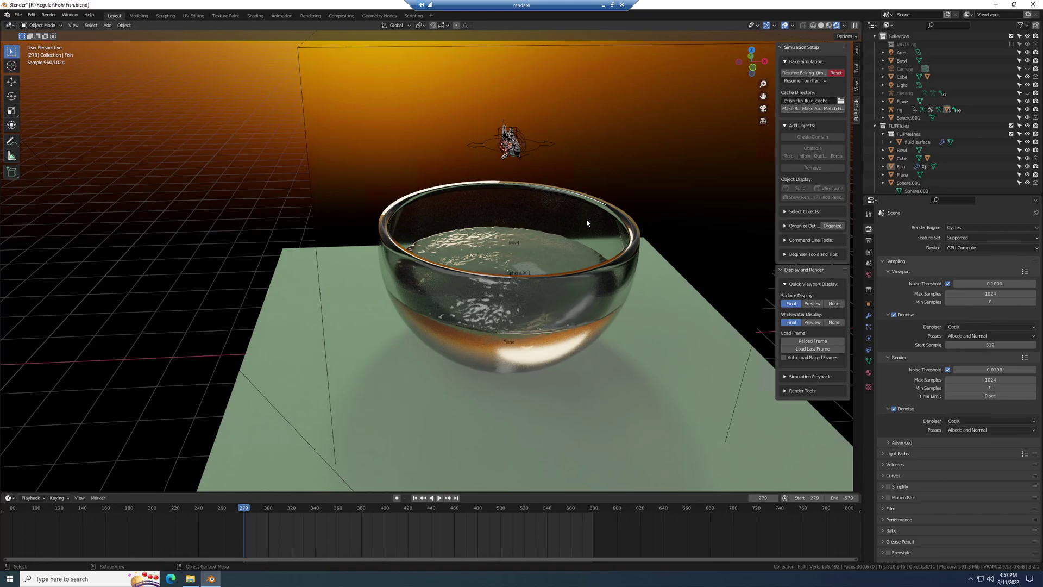
middle_click_drag(497, 213, 622, 217)
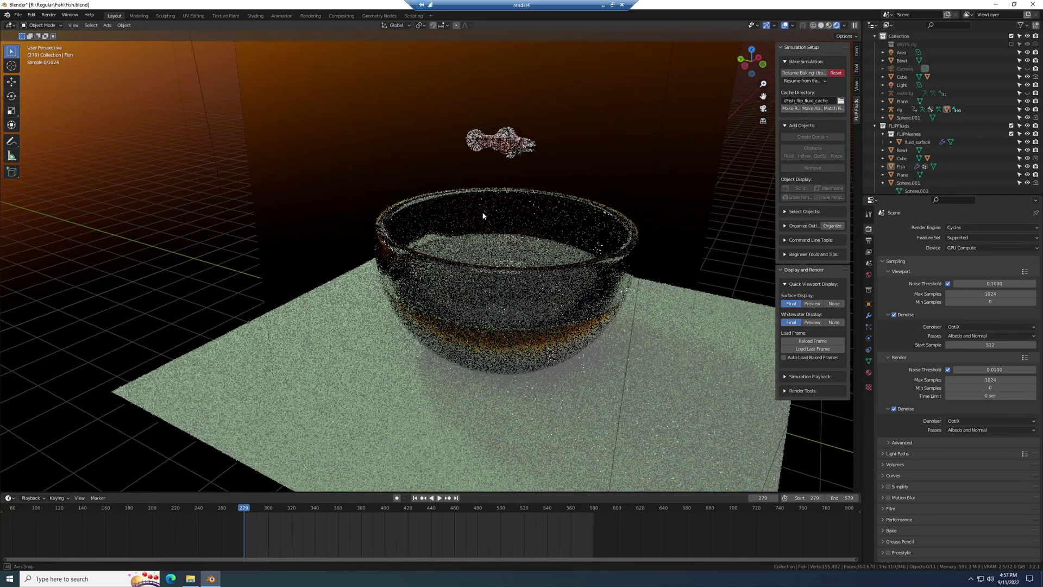
middle_click_drag(483, 215, 502, 203)
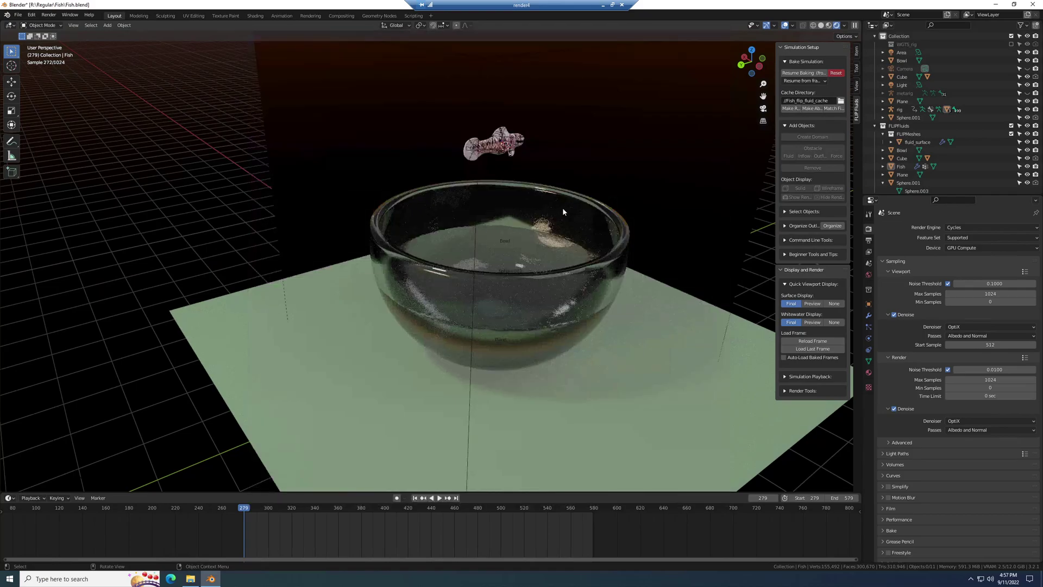
middle_click_drag(563, 211, 537, 234)
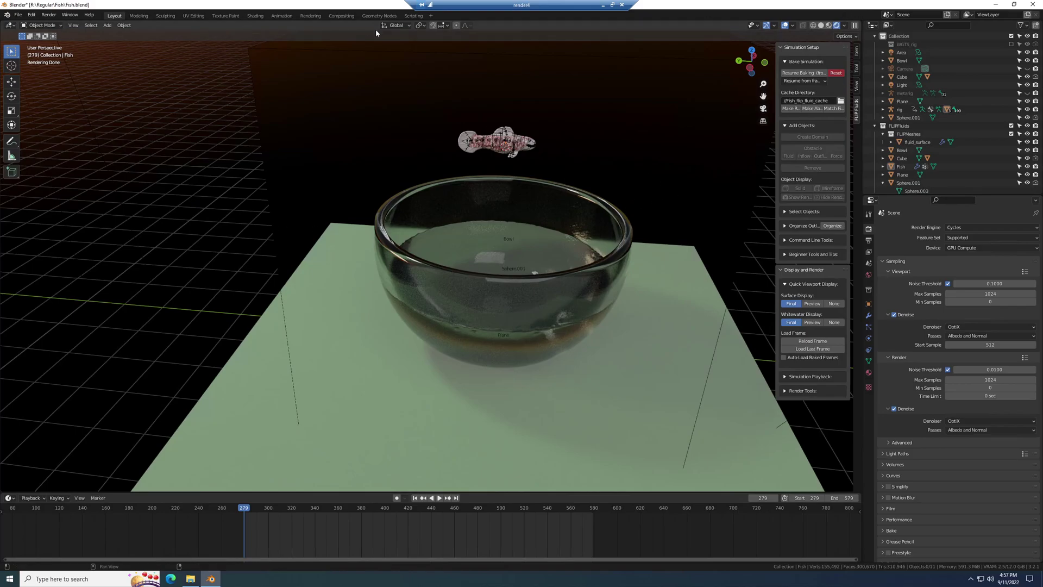
left_click(763, 109)
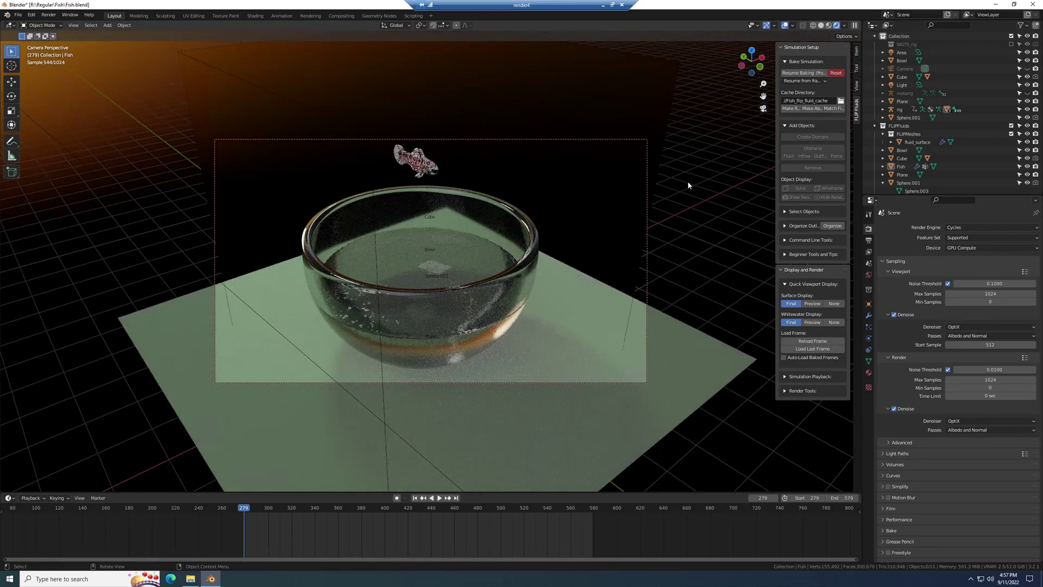
Step: Switch the viewport from Rendered back to Solid shading
left_click(820, 26)
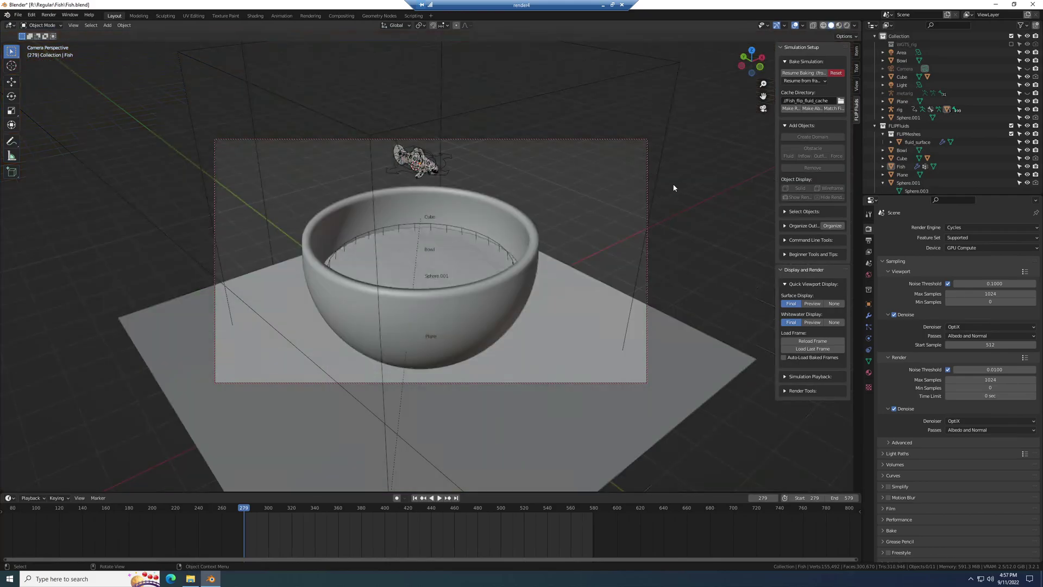